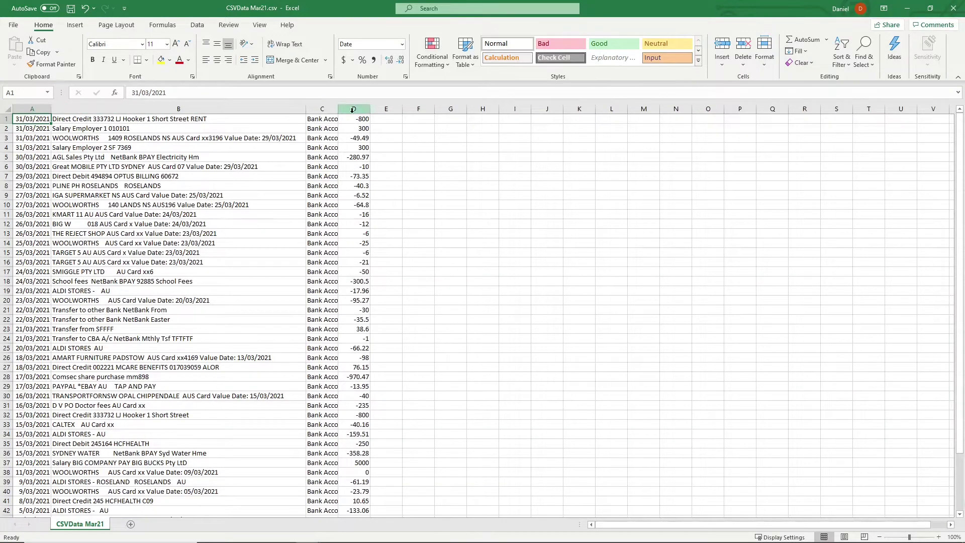
AutoFit column C to the account text, narrow column D slightly, and type '(B2' in cell B6.
double_click(338, 108)
left_click_drag(425, 107, 420, 106)
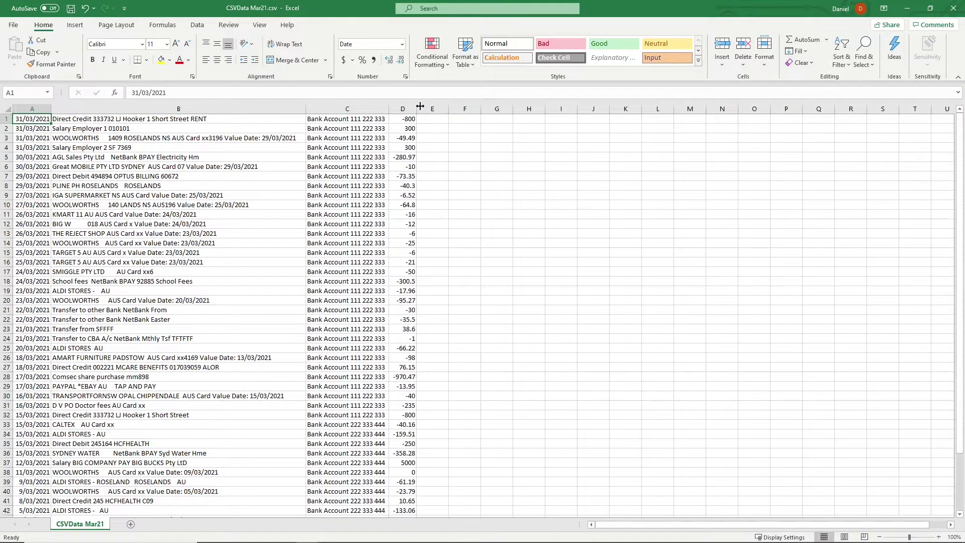
left_click(221, 165)
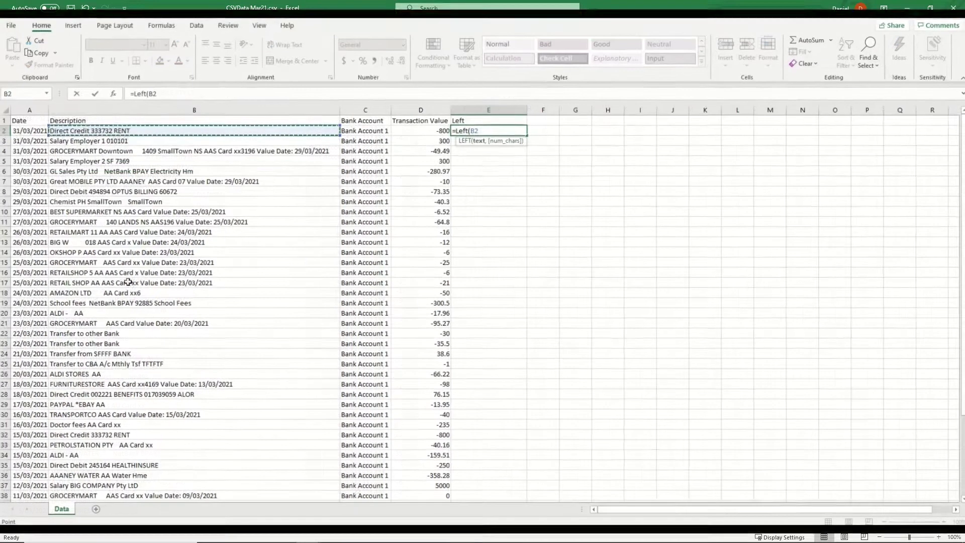
type("(B2")
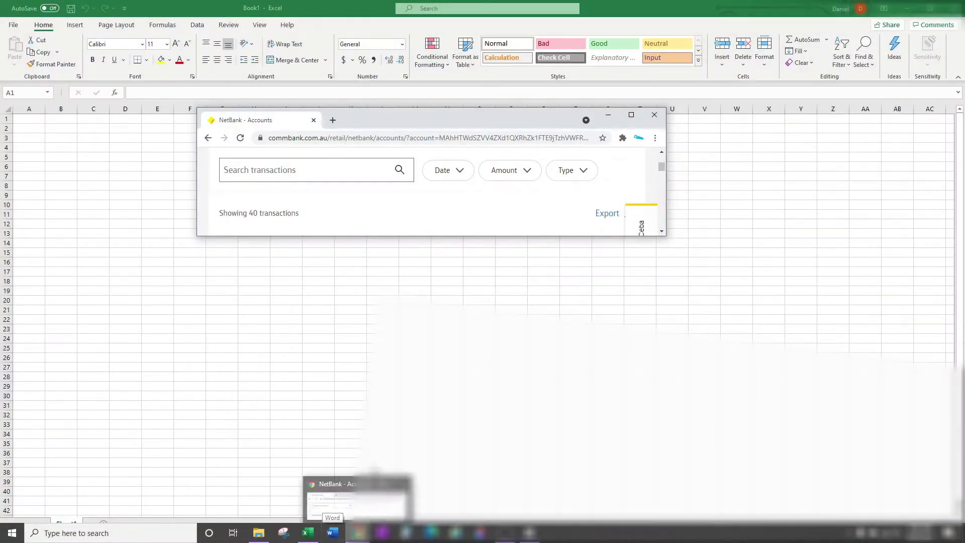
left_click_drag(399, 125, 400, 159)
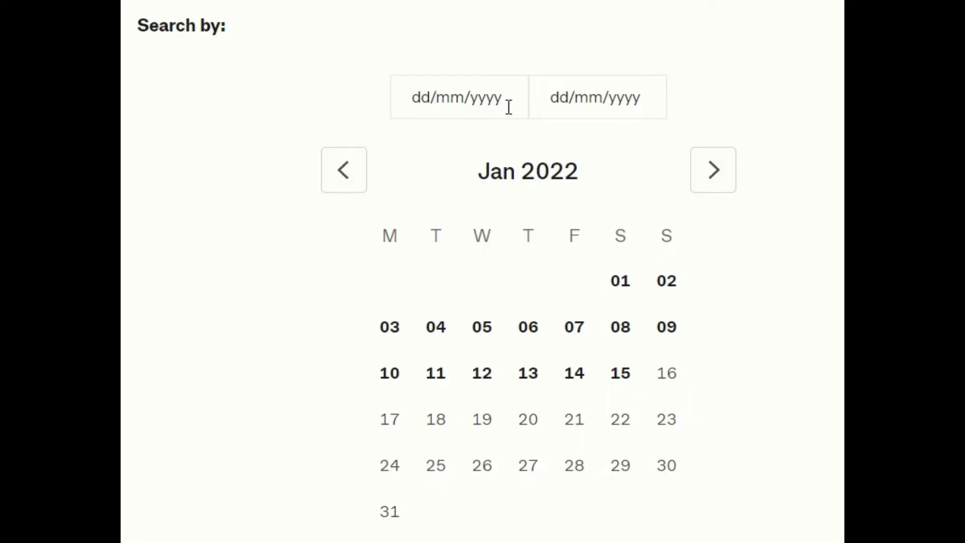
Step the date-filter calendar back to January 2021 and pick 01/01/2021 as the start date.
double_click(350, 184)
triple_click(352, 189)
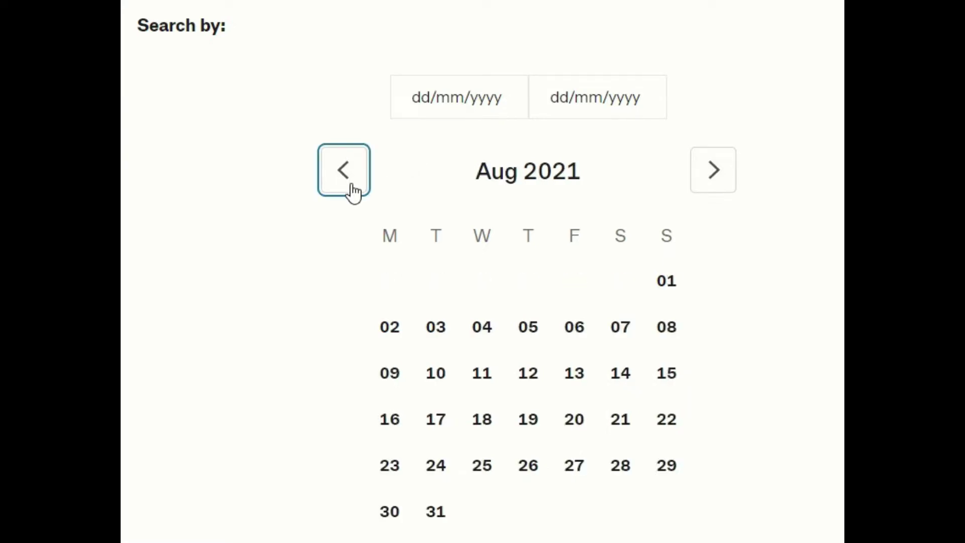
triple_click(351, 192)
double_click(351, 191)
left_click(351, 195)
double_click(352, 197)
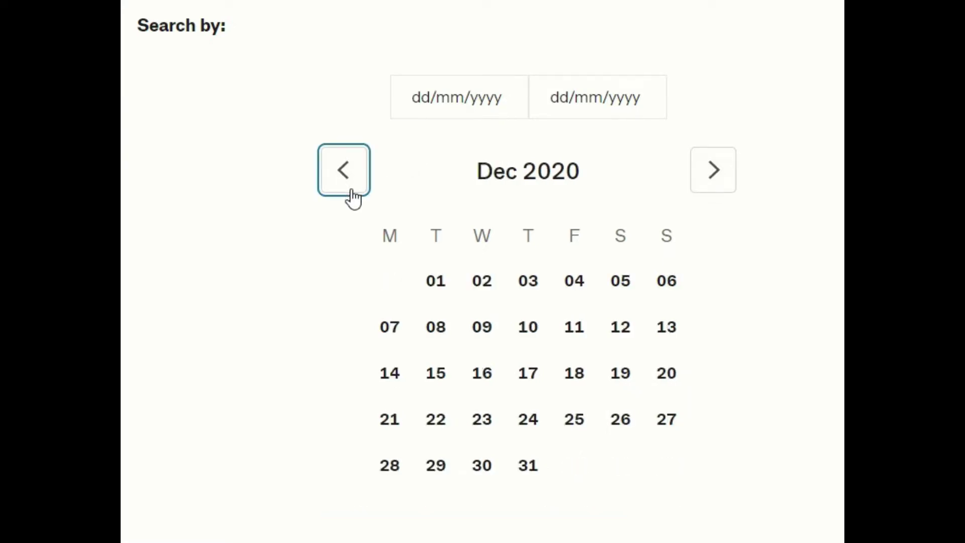
left_click(352, 198)
left_click(713, 192)
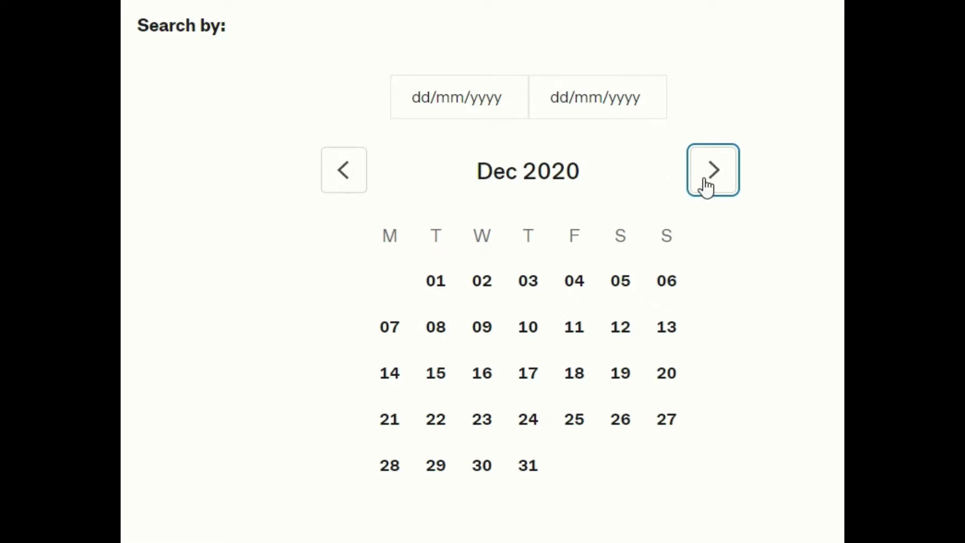
left_click(712, 188)
left_click(577, 285)
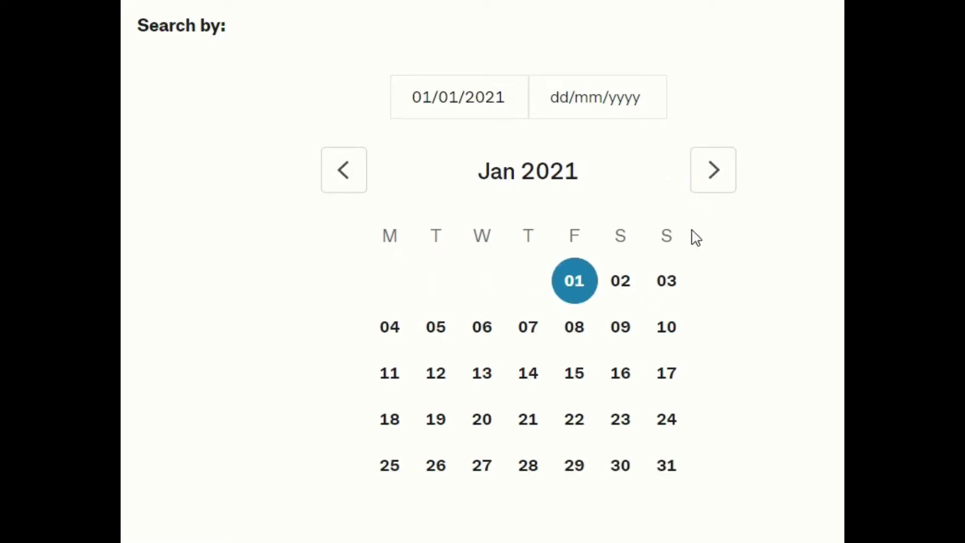
Move the end-date calendar forward to December 2021.
left_click(636, 112)
left_click(718, 162)
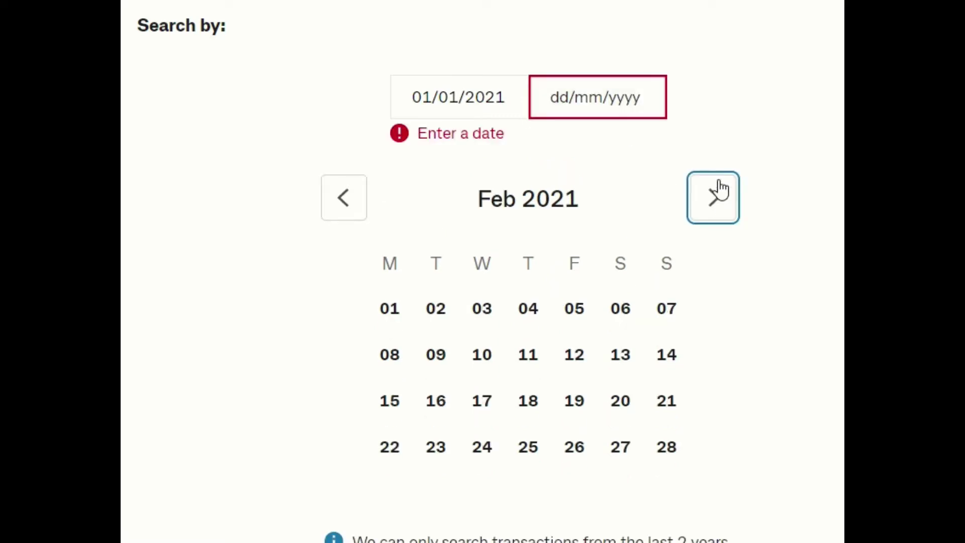
left_click(719, 190)
left_click(718, 190)
left_click(718, 190)
left_click(721, 190)
left_click(721, 190)
left_click(721, 191)
left_click(720, 191)
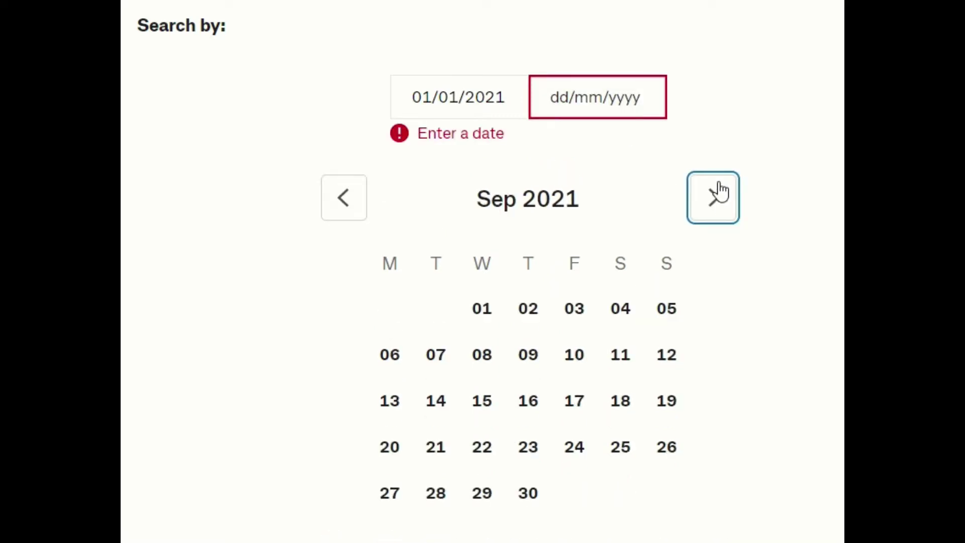
left_click(720, 191)
left_click(720, 191)
left_click(719, 189)
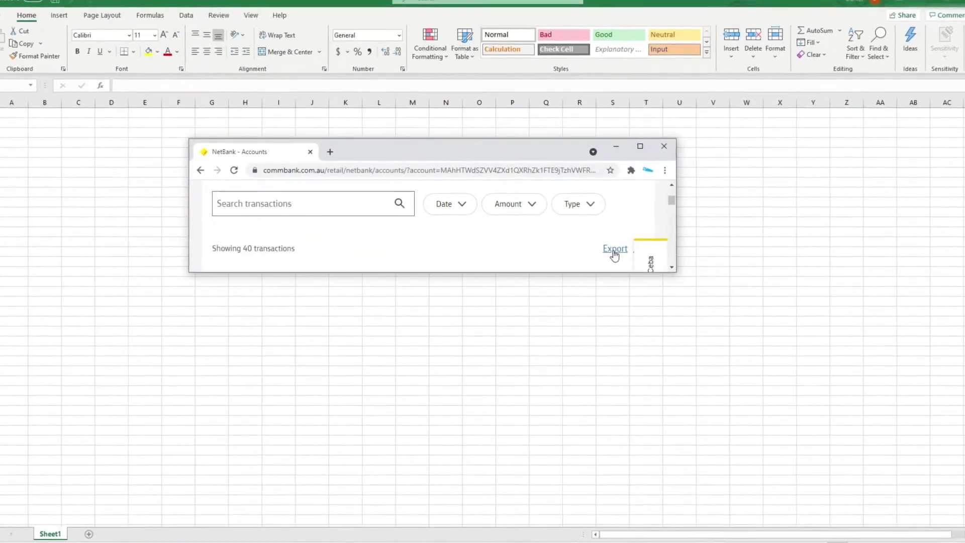
Export the transactions as CSV (MS Excel) to CSVData (38).csv and show the download's options.
left_click(613, 251)
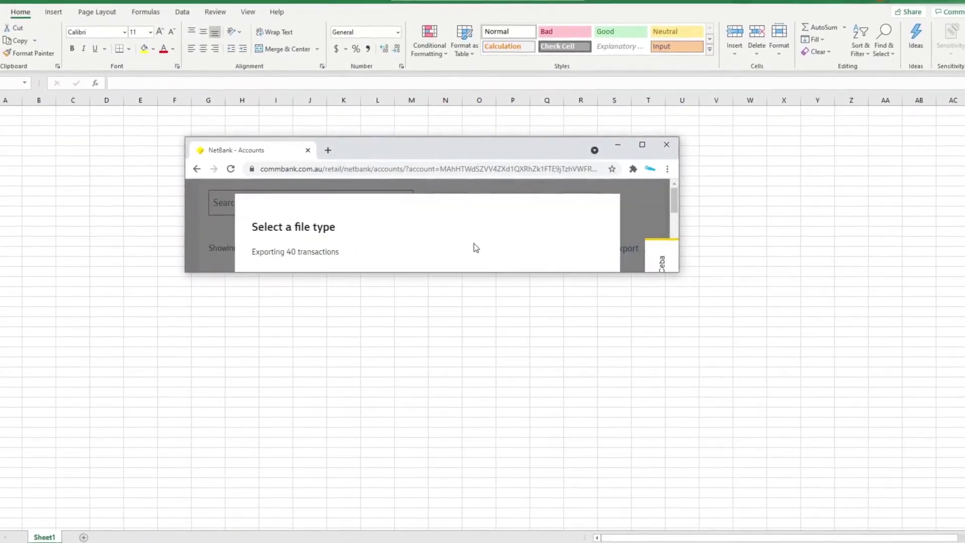
scroll(433, 236, "down", 2)
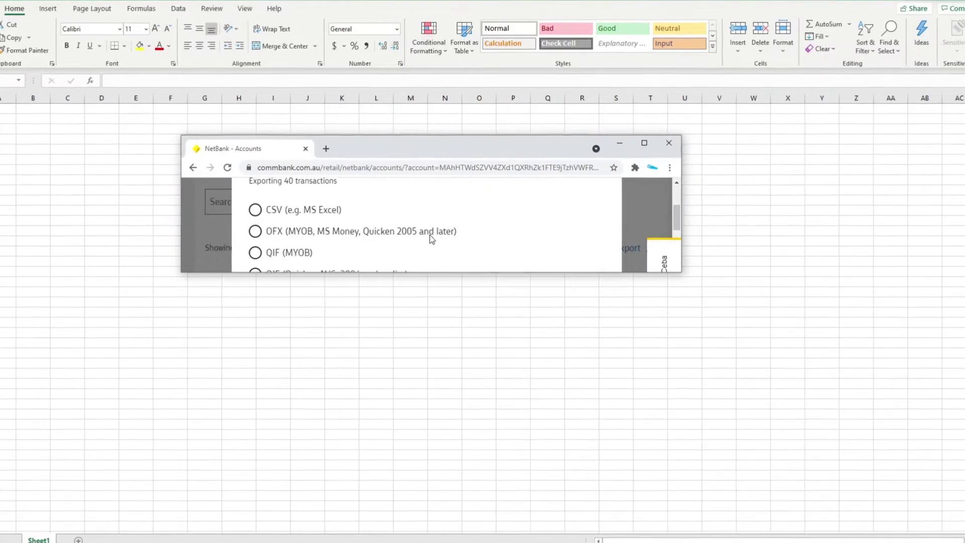
scroll(429, 236, "down", 1)
scroll(339, 217, "down", 1)
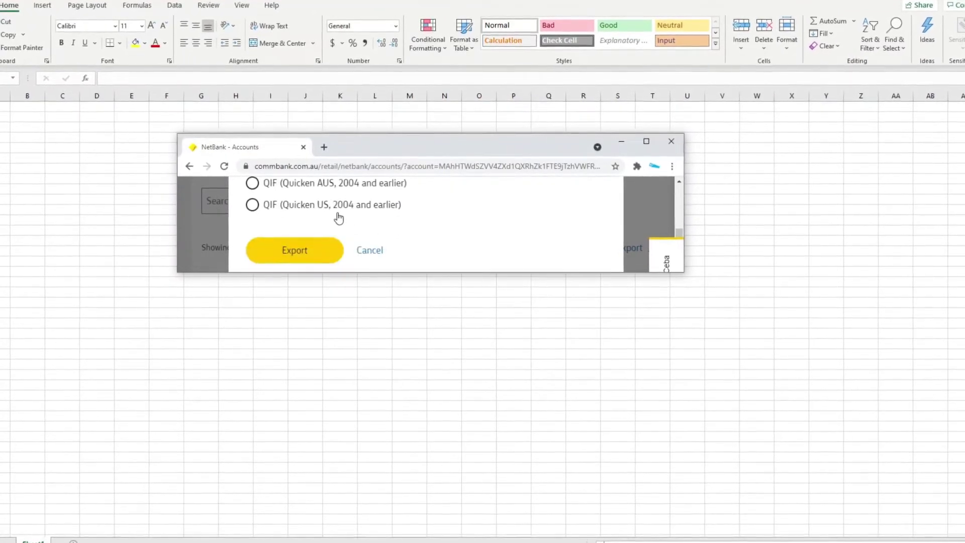
scroll(338, 216, "up", 3)
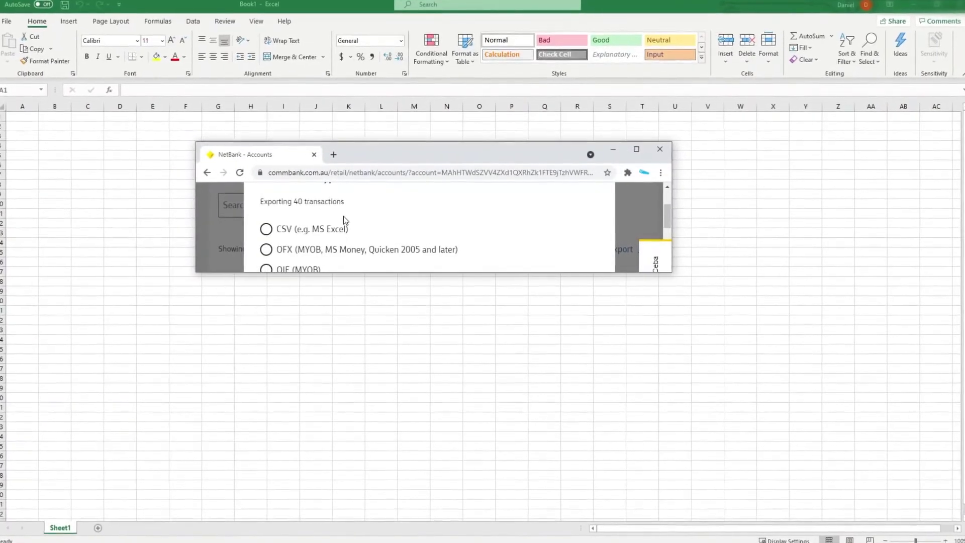
left_click(321, 229)
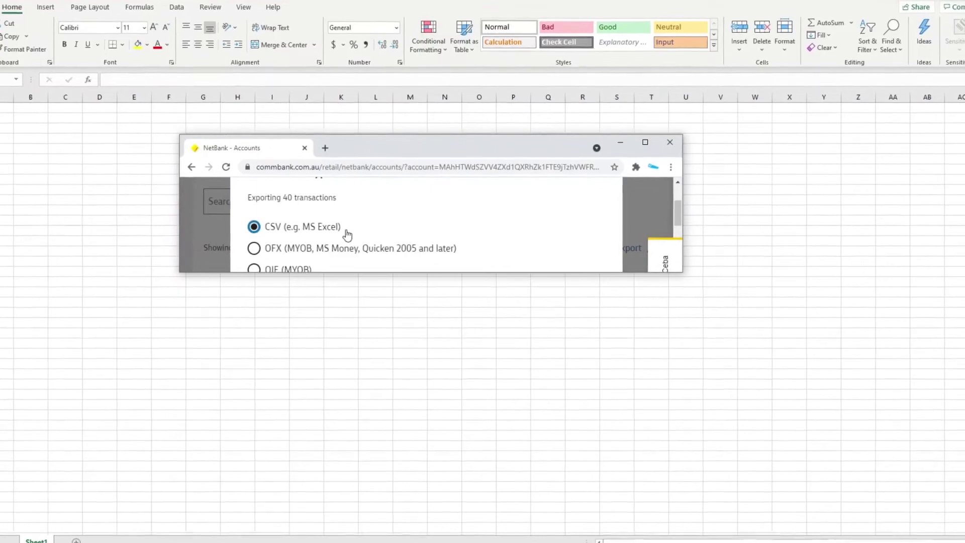
scroll(344, 233, "down", 1)
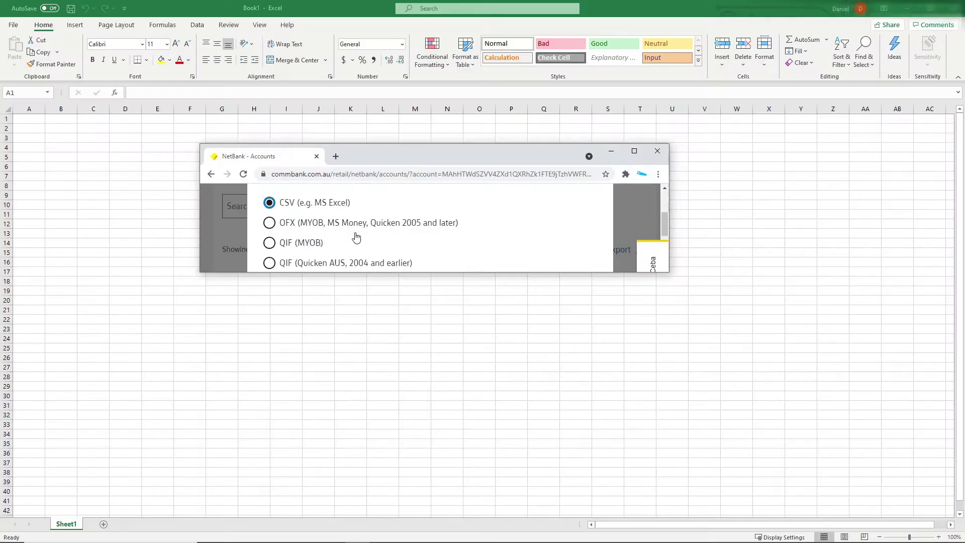
scroll(344, 234, "down", 3)
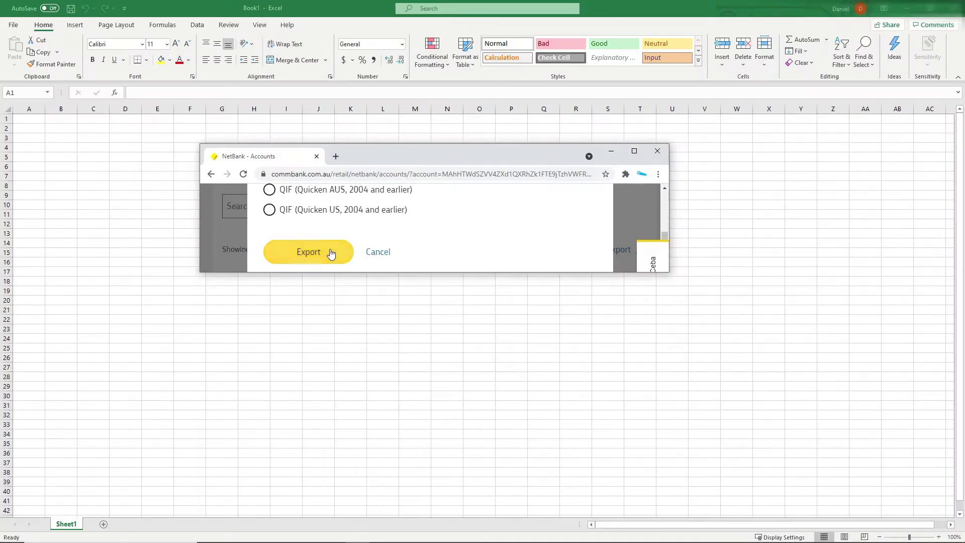
left_click(329, 251)
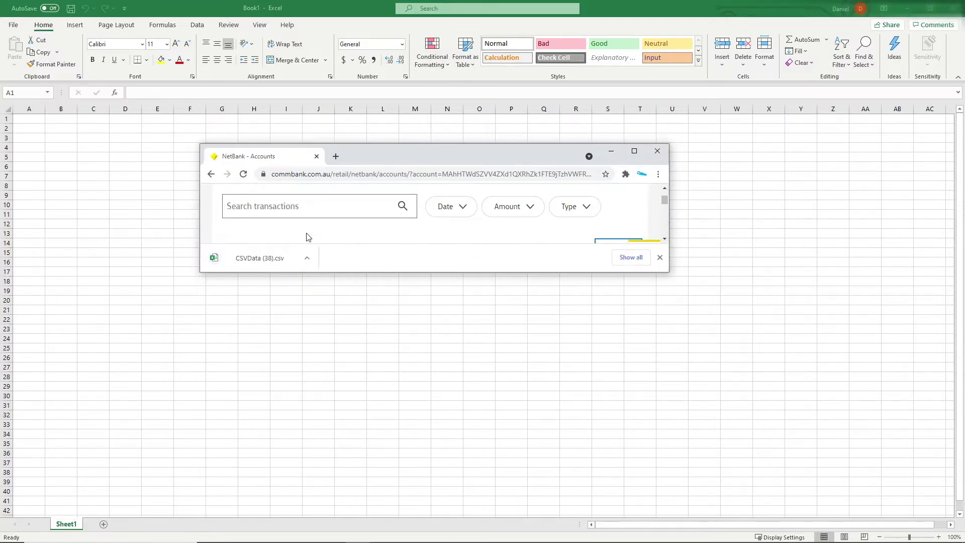
left_click(312, 265)
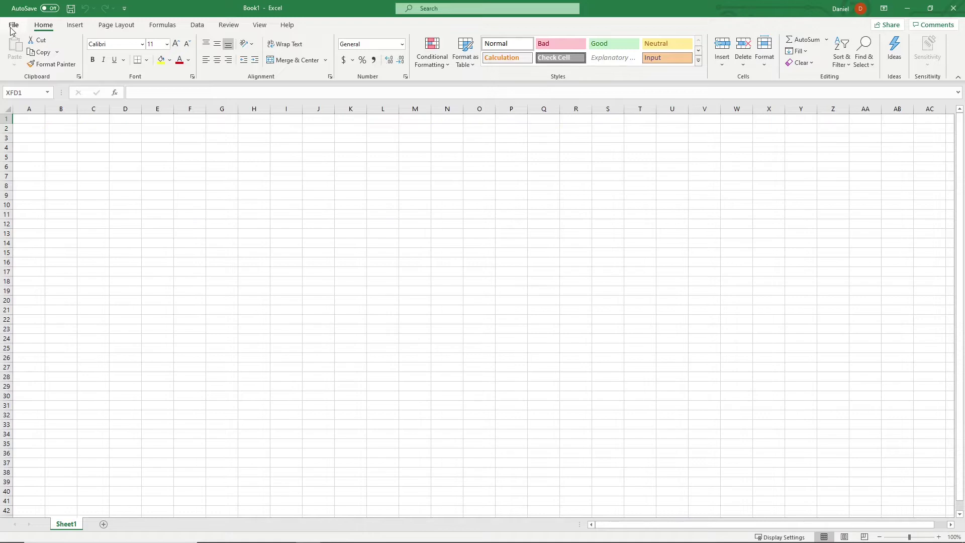
Open CSVData Mar21.csv through the Open dialog with the file filter set to All Files (*.*).
left_click(14, 26)
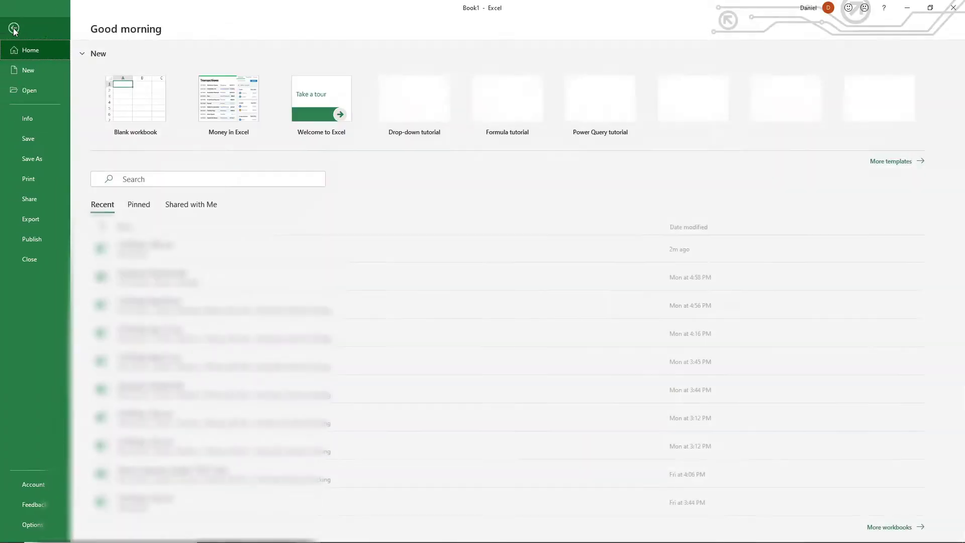
left_click(32, 89)
left_click(179, 243)
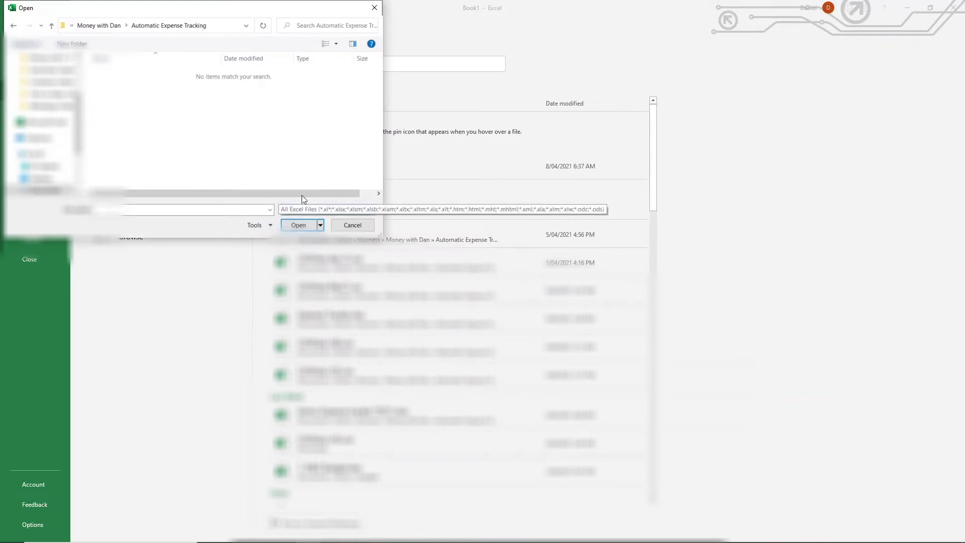
left_click_drag(194, 9, 304, 94)
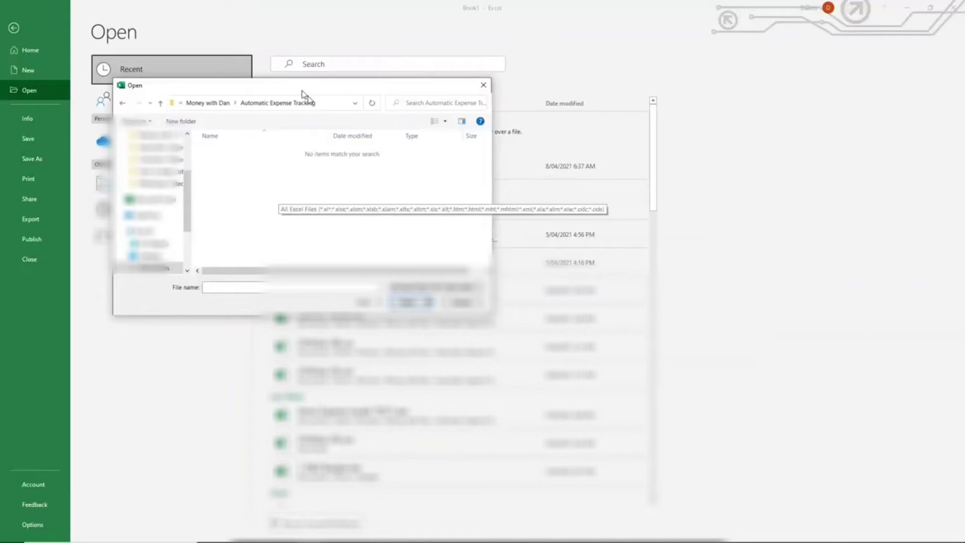
left_click_drag(302, 91, 358, 142)
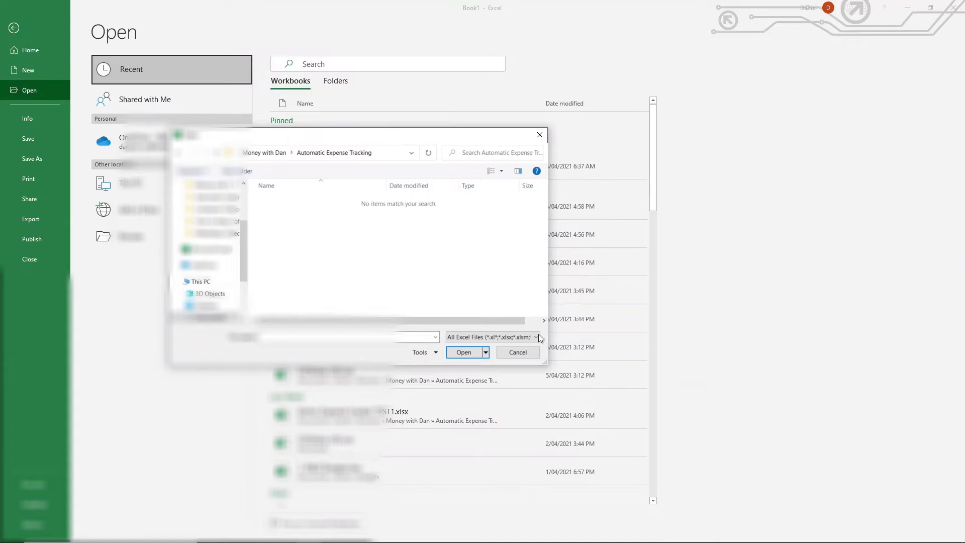
left_click(490, 336)
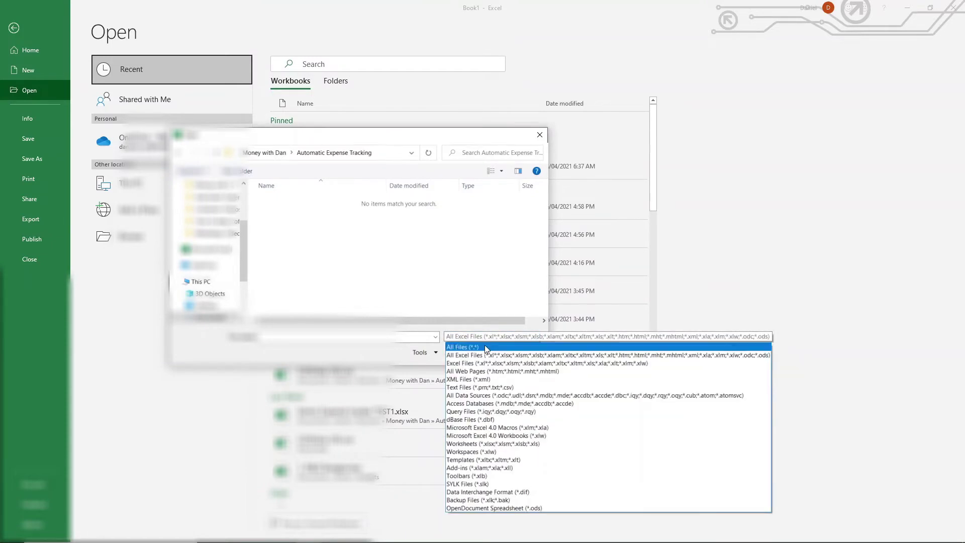
left_click(484, 346)
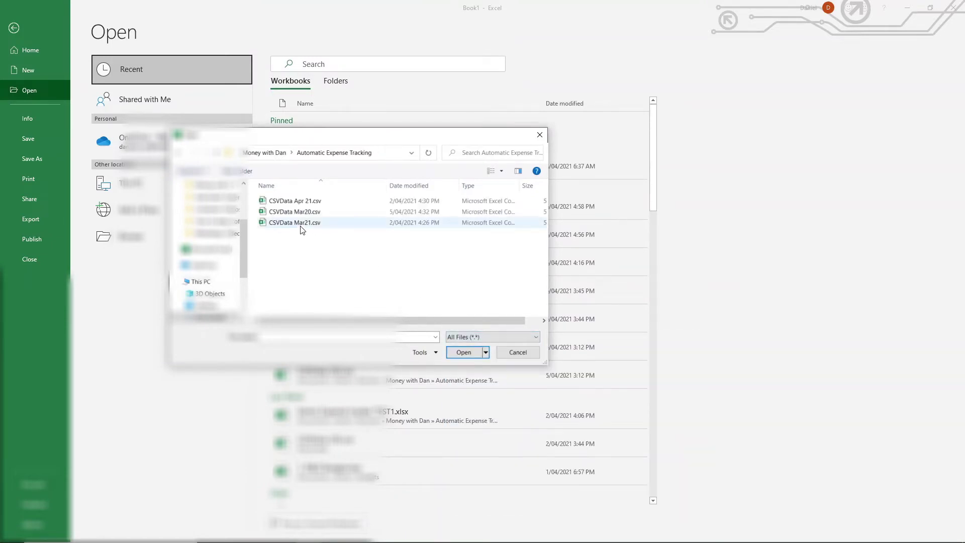
left_click(301, 213)
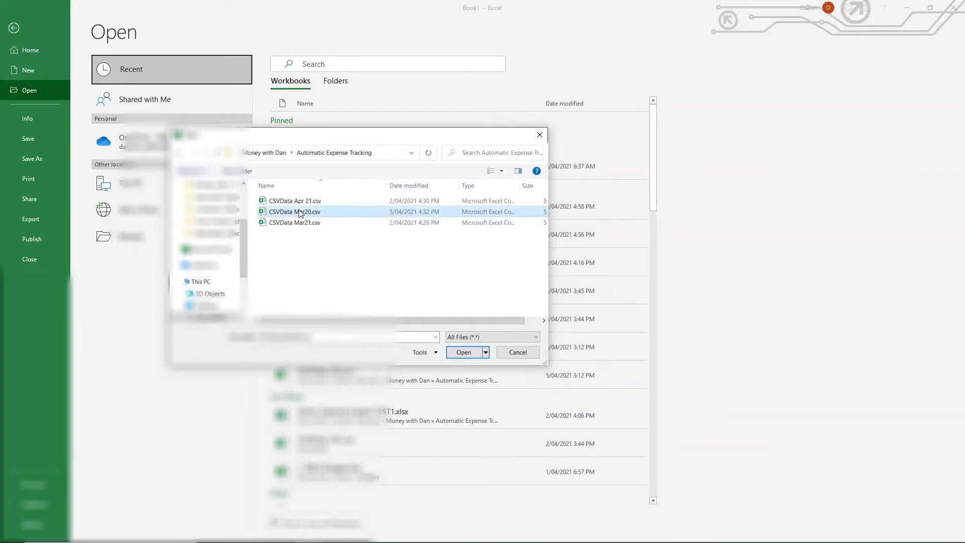
left_click(299, 220)
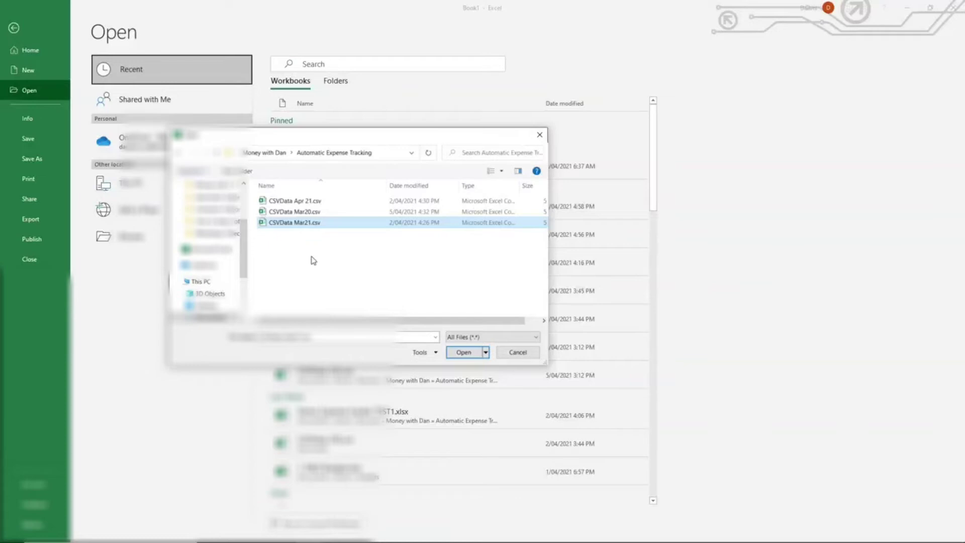
left_click(463, 352)
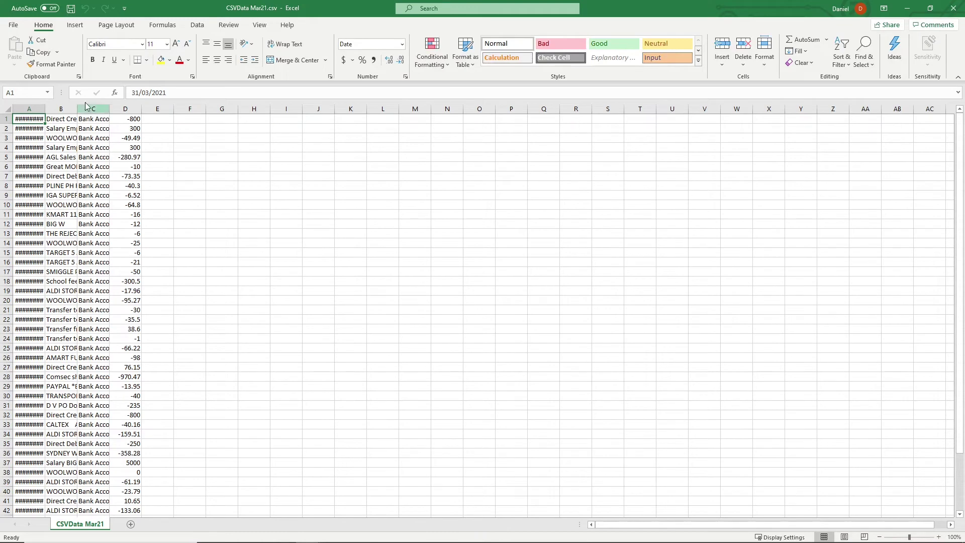
AutoFit columns A, B, C and D, then check the full description in cell B6.
double_click(46, 106)
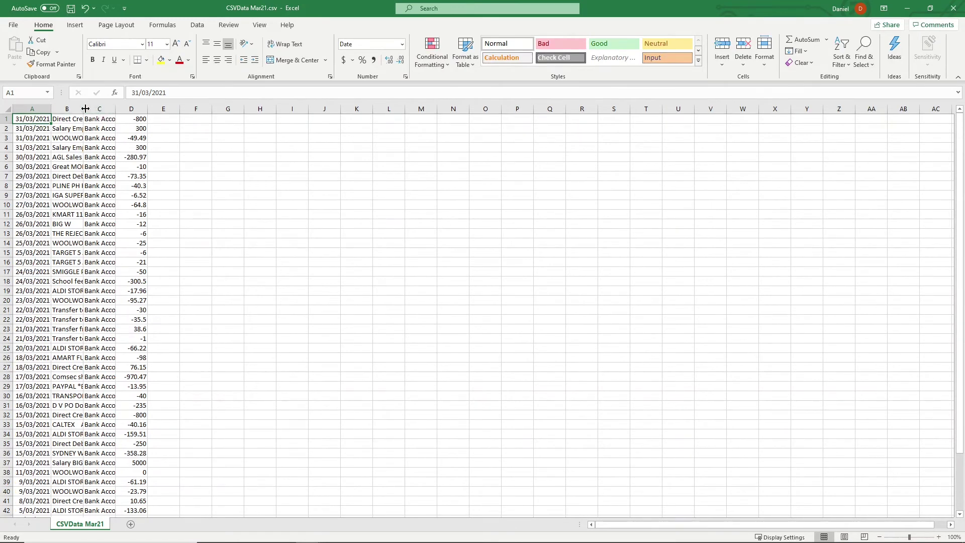
double_click(83, 109)
double_click(343, 106)
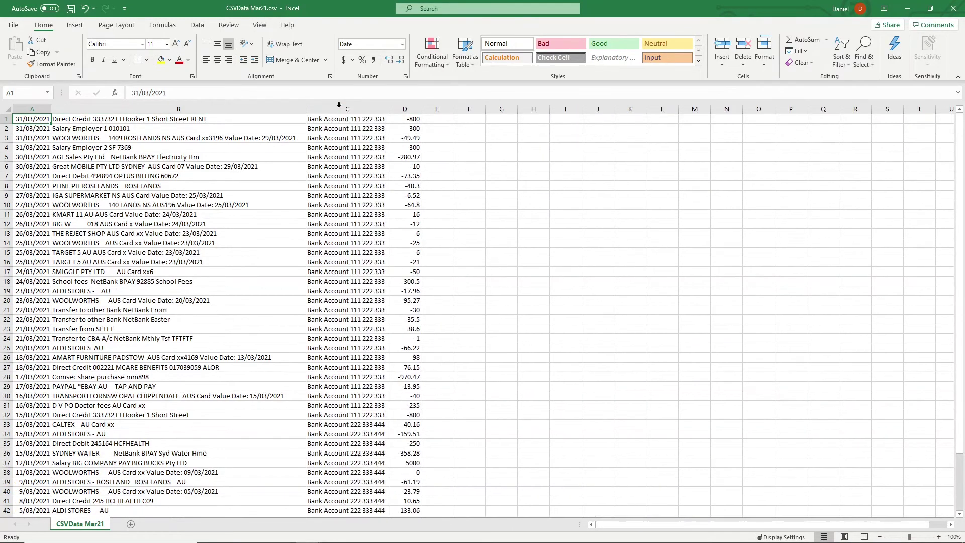
double_click(420, 106)
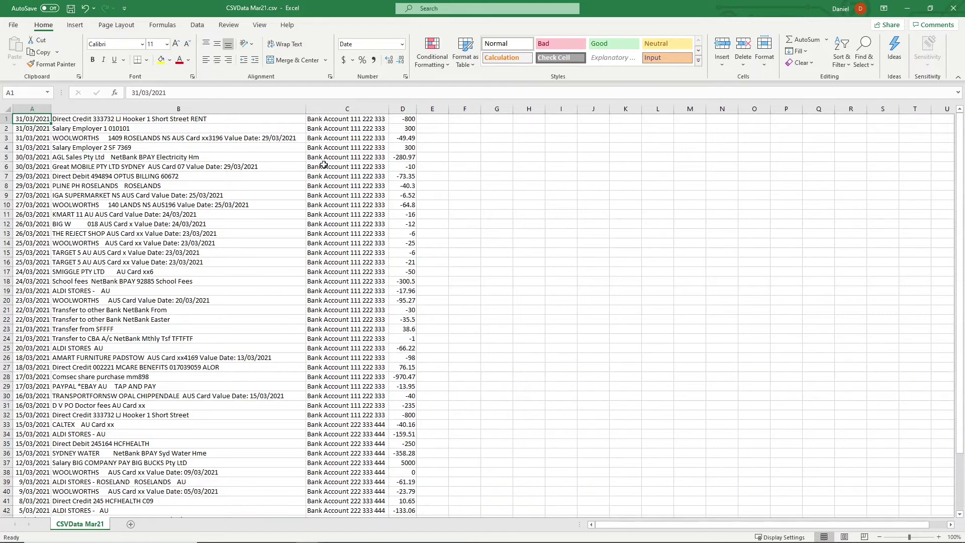
left_click(221, 164)
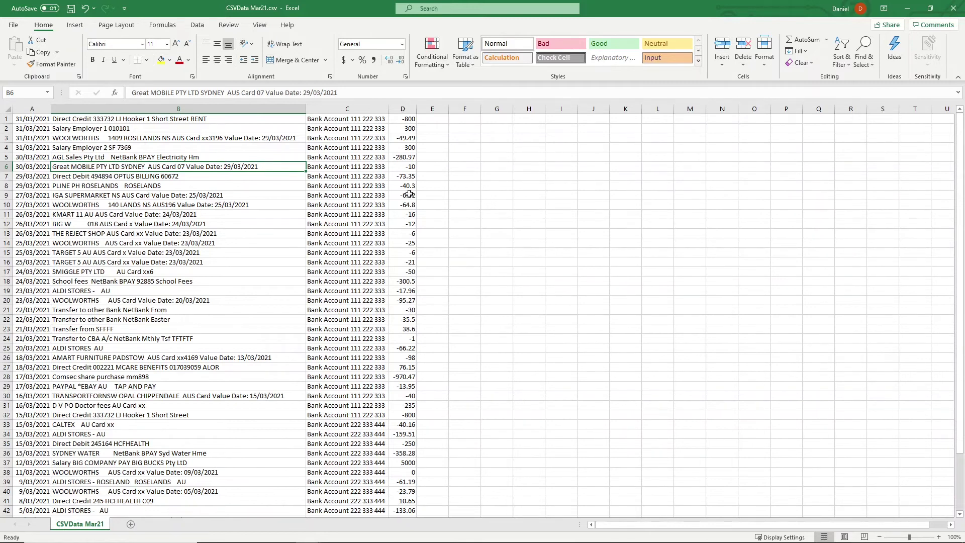
scroll(401, 211, "down", 3)
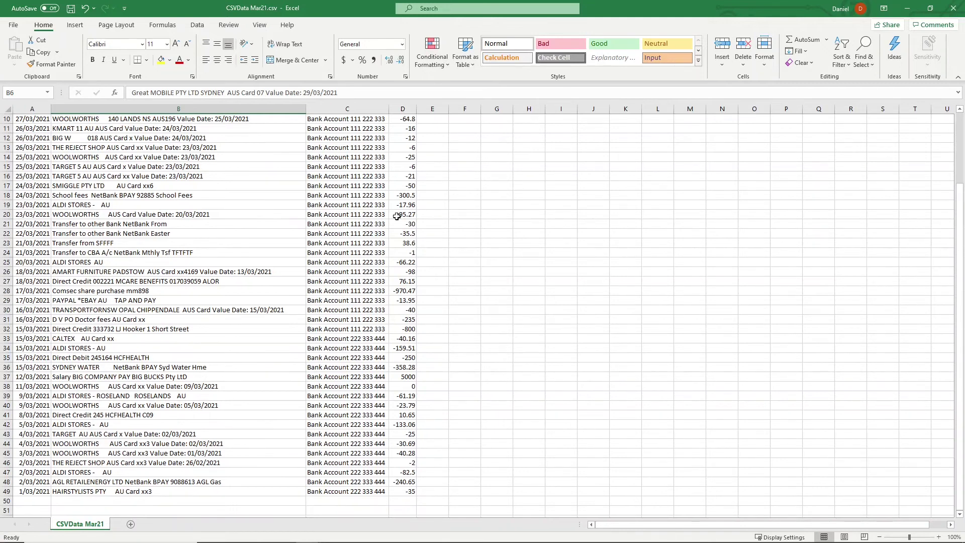
scroll(396, 216, "up", 3)
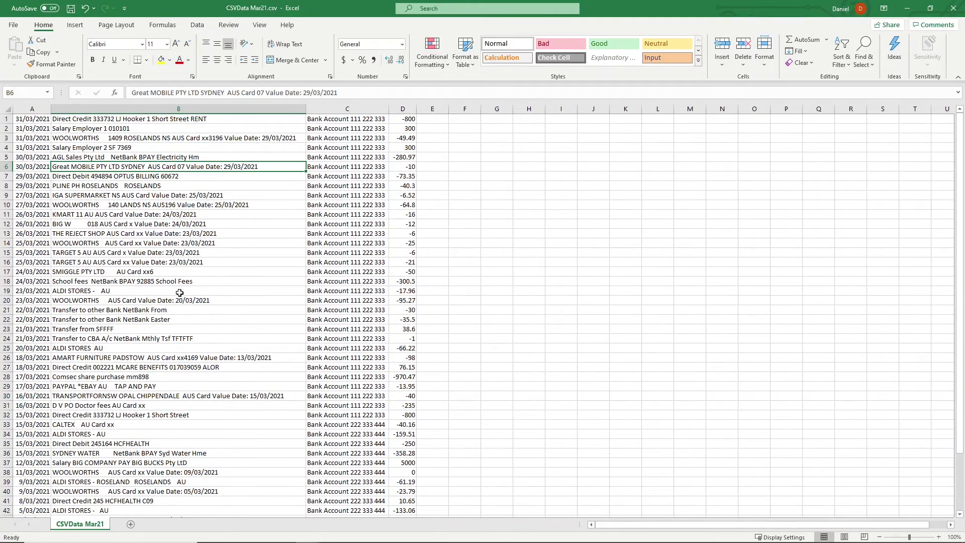
Save a copy as an Excel Workbook (.xlsx) named 'Expense tracker' in Downloads.
left_click(13, 24)
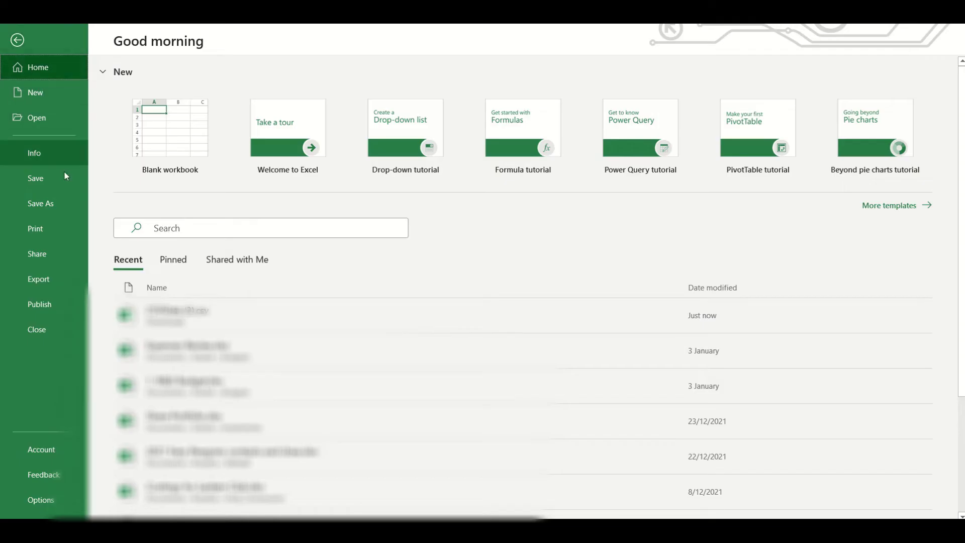
left_click(62, 201)
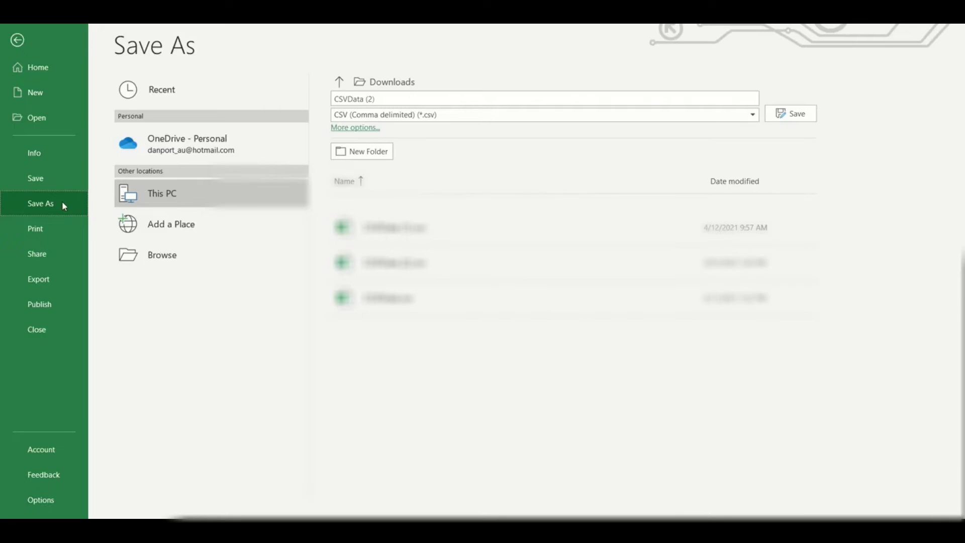
left_click(509, 122)
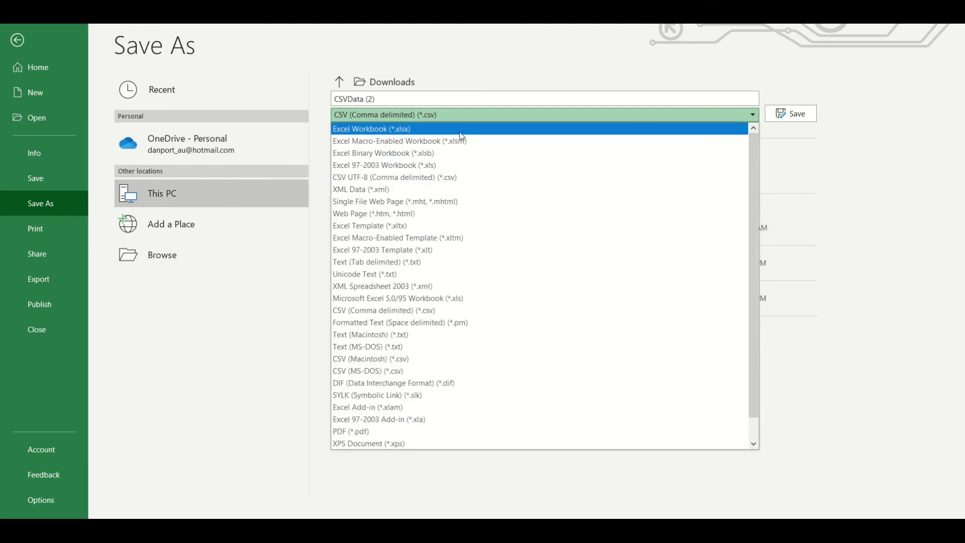
left_click(372, 134)
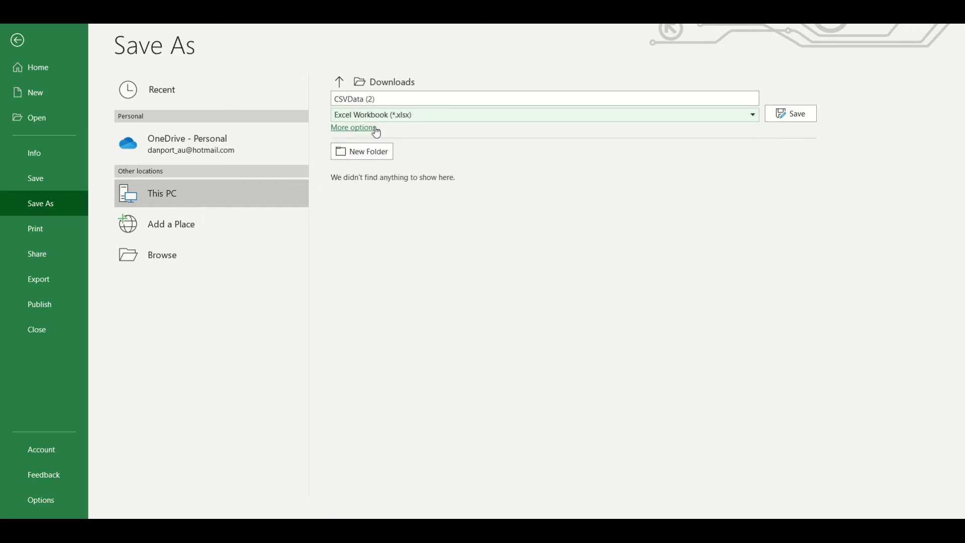
left_click(387, 101)
type("Expens")
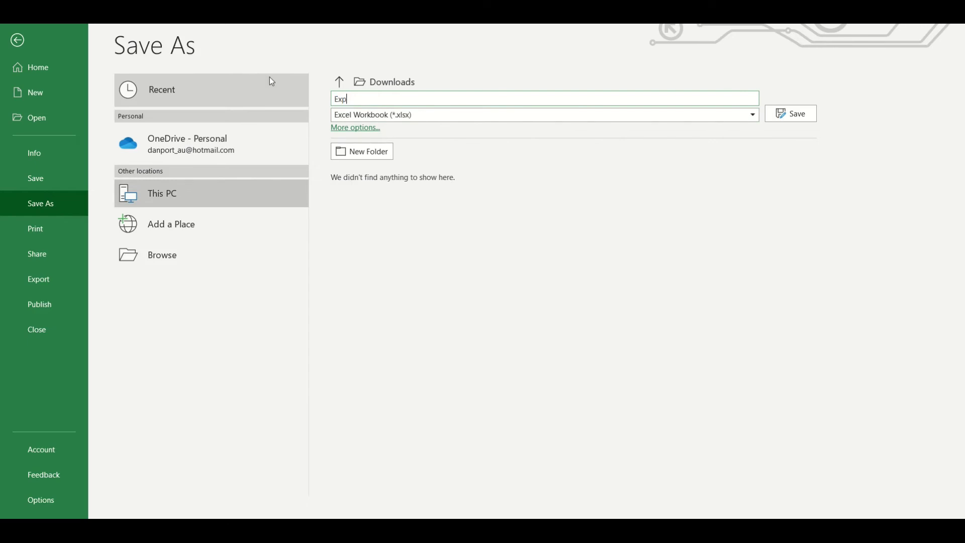
type("e tracker")
left_click(791, 120)
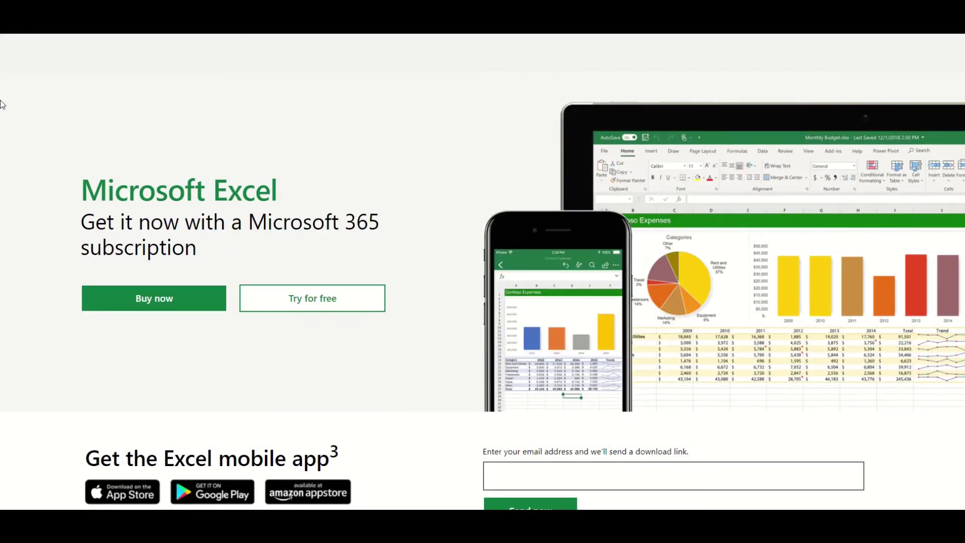
scroll(2, 104, "down", 1)
scroll(2, 104, "down", 6)
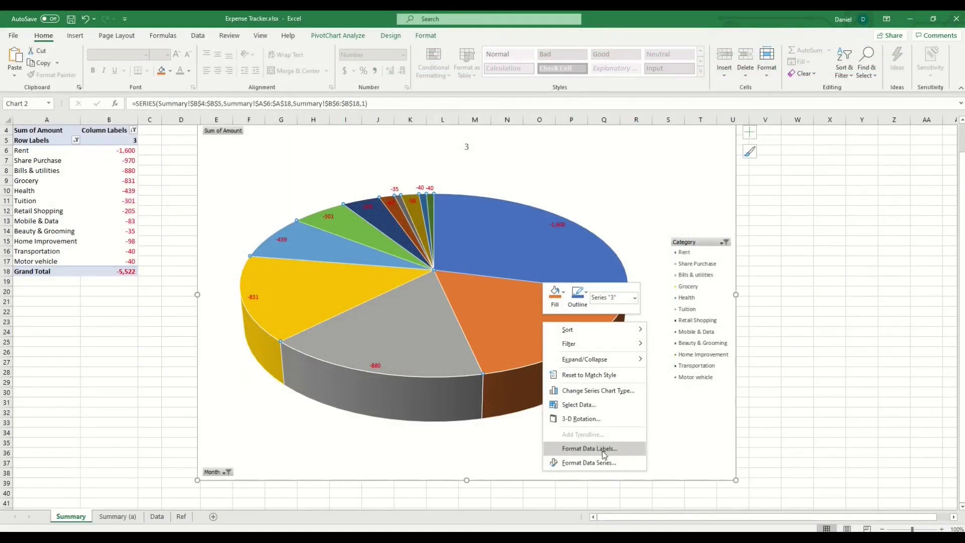
Tick Category Name under Format Data Labels so slices read like 'Rent, -1,600'.
left_click(602, 451)
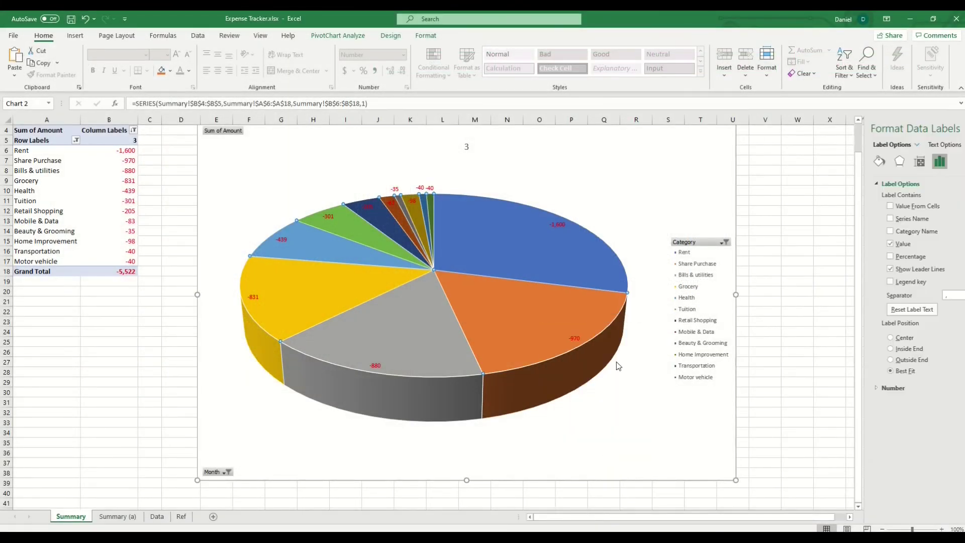
right_click(534, 333)
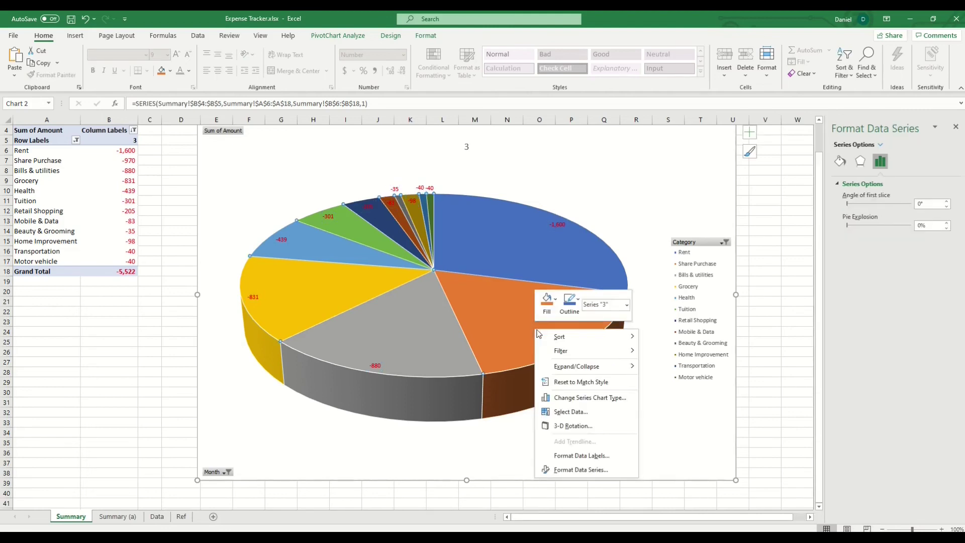
left_click(623, 455)
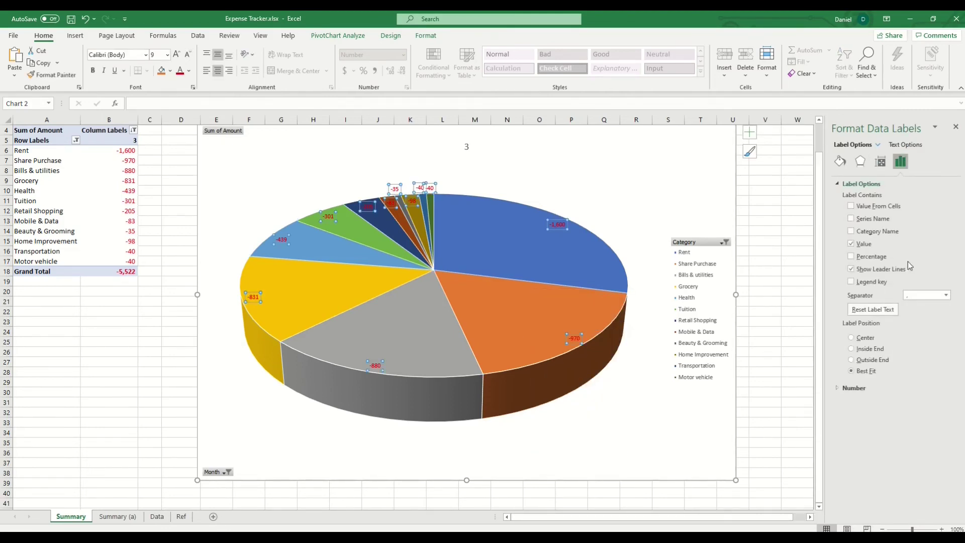
left_click(851, 231)
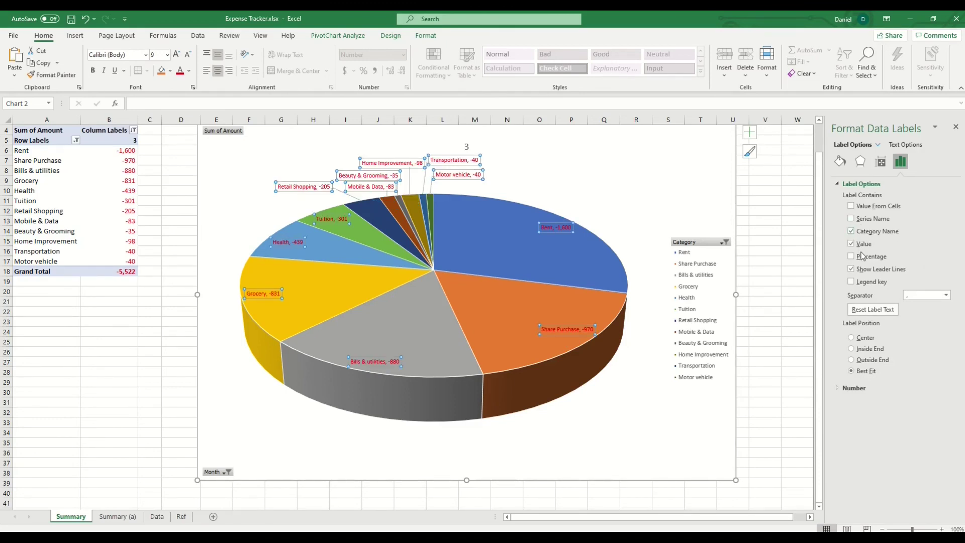